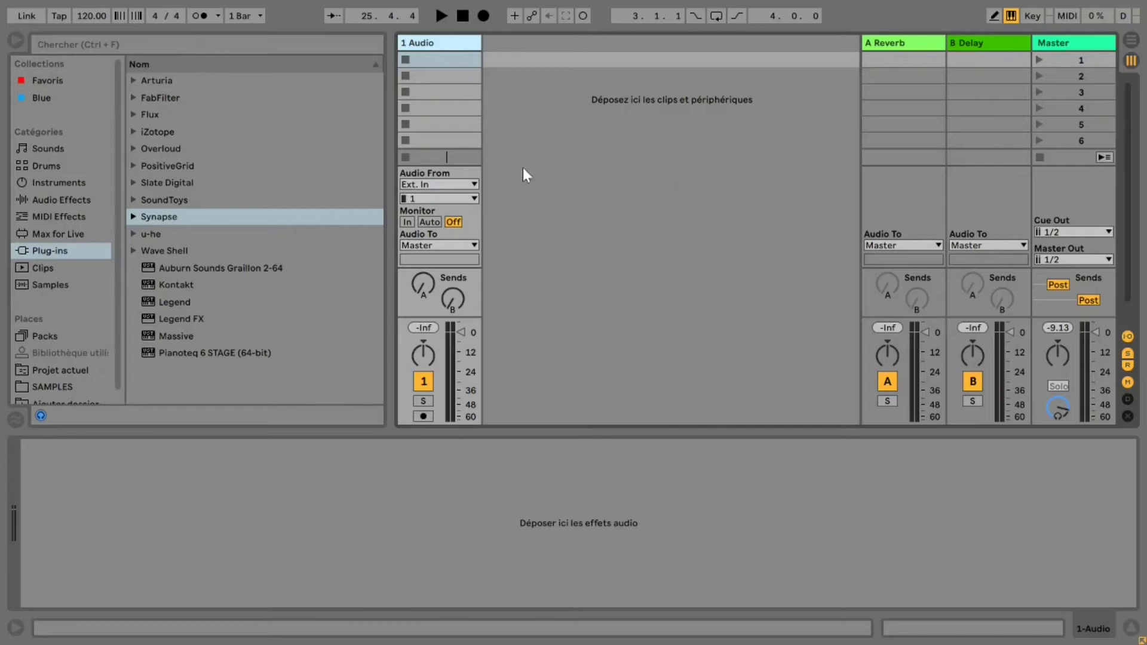
Hide and show the browser, and examine the devices in the Audio Effects, MIDI Effects and Instruments categories
click(16, 44)
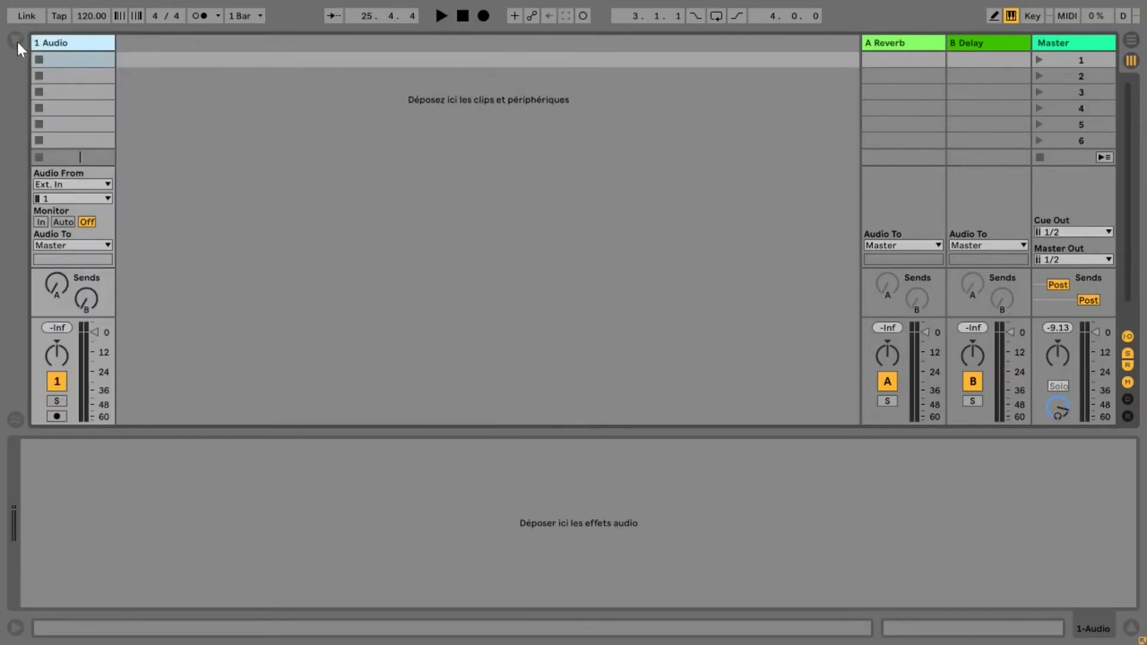
click(16, 42)
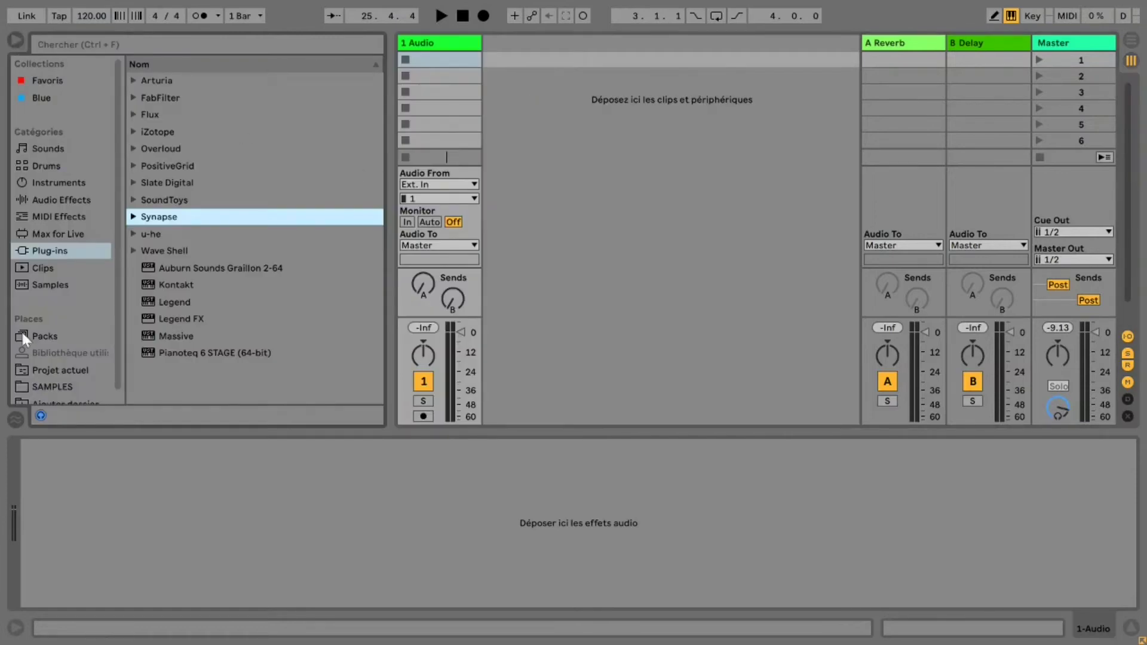
click(63, 201)
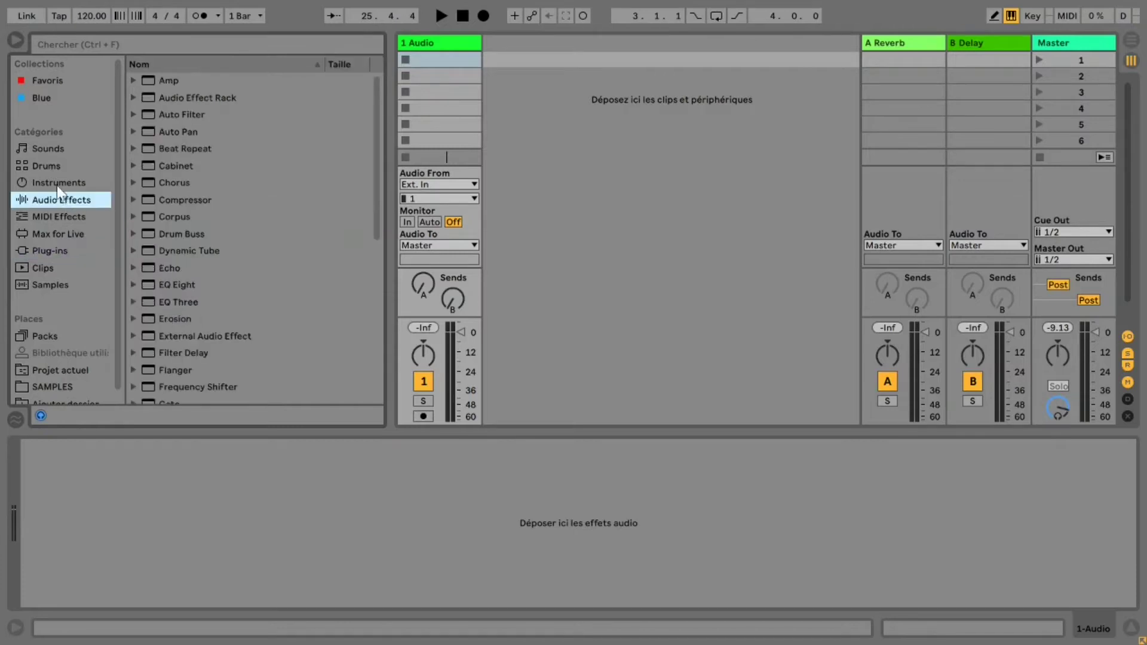
click(43, 218)
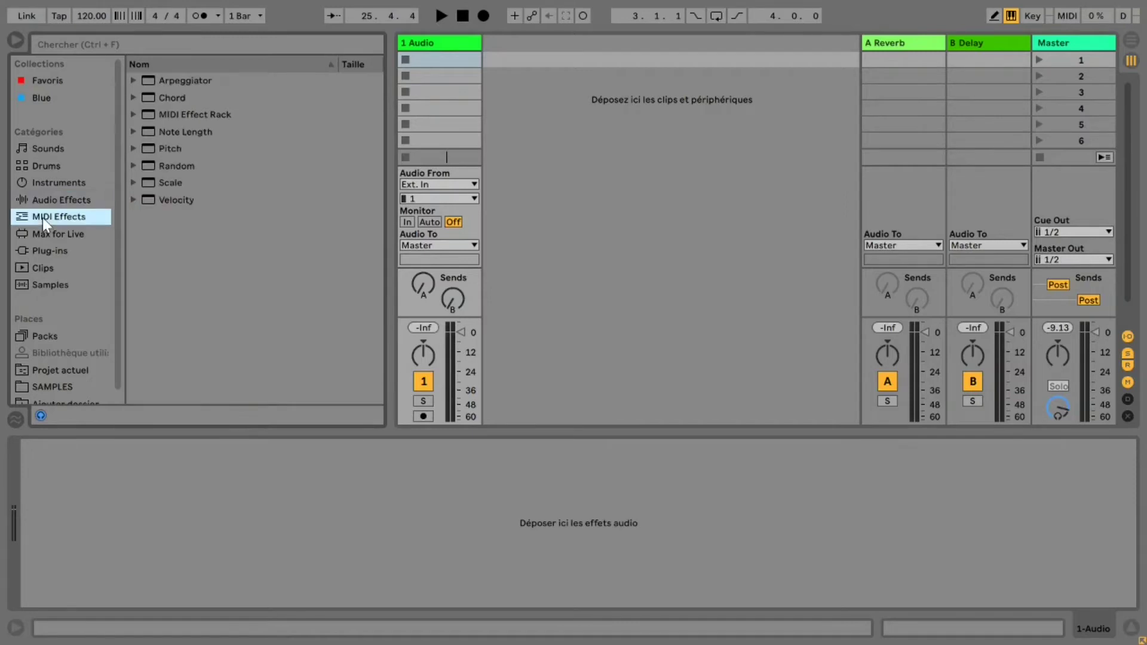
click(43, 183)
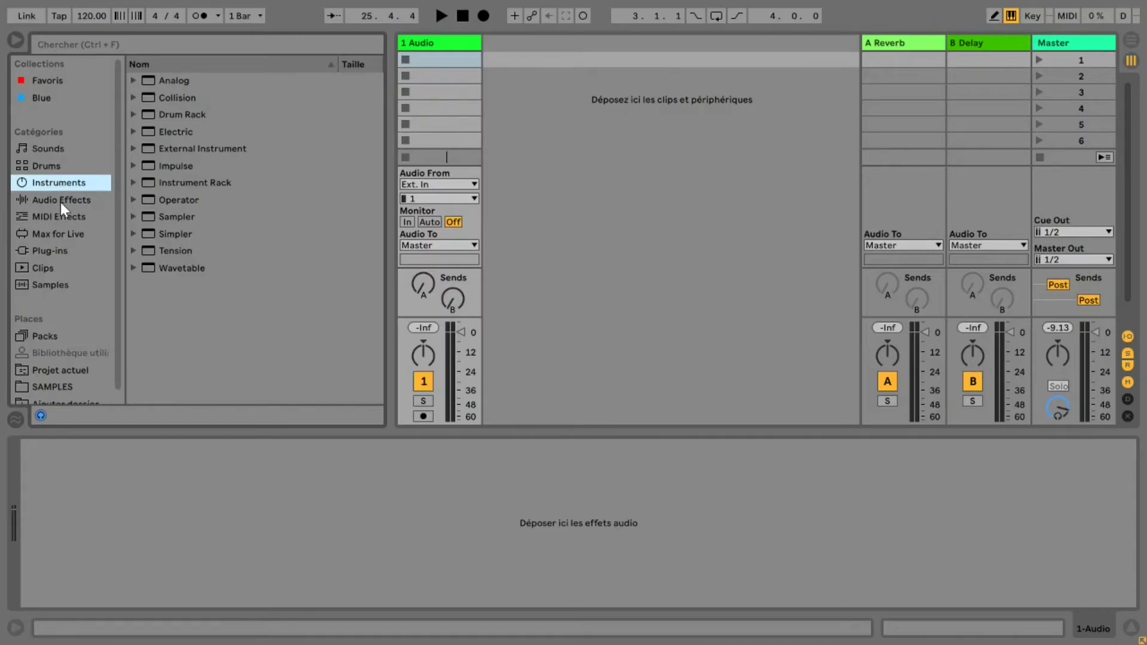
click(61, 203)
click(53, 218)
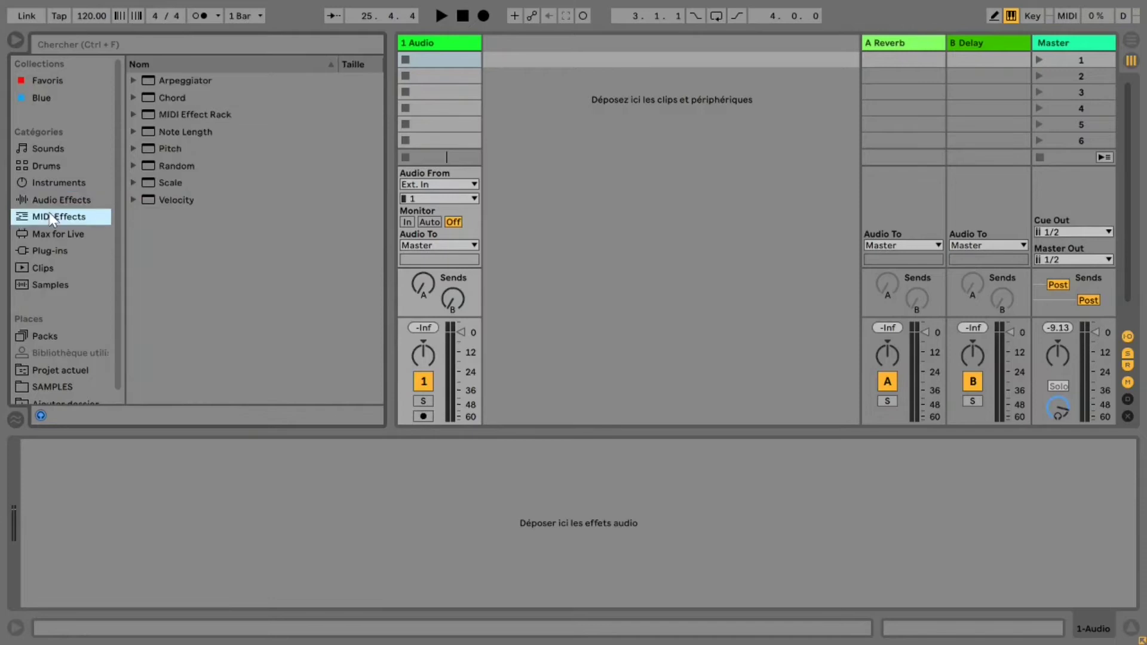
click(47, 200)
click(52, 217)
click(59, 186)
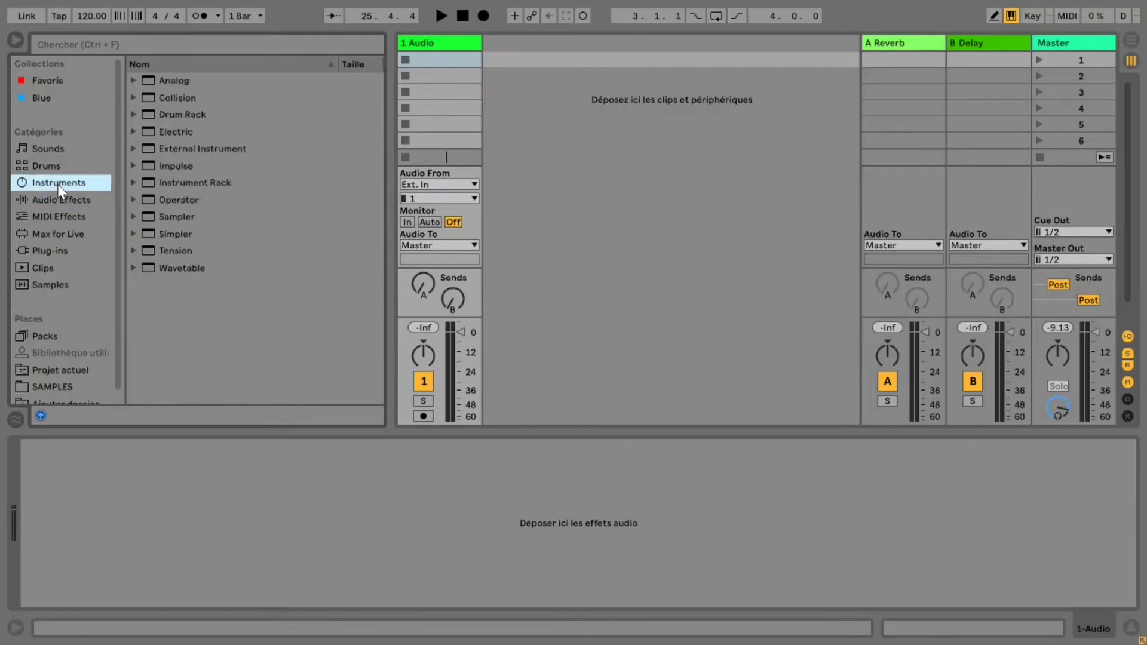
Try out the Simpler instrument on a new MIDI track and delete that track
click(166, 234)
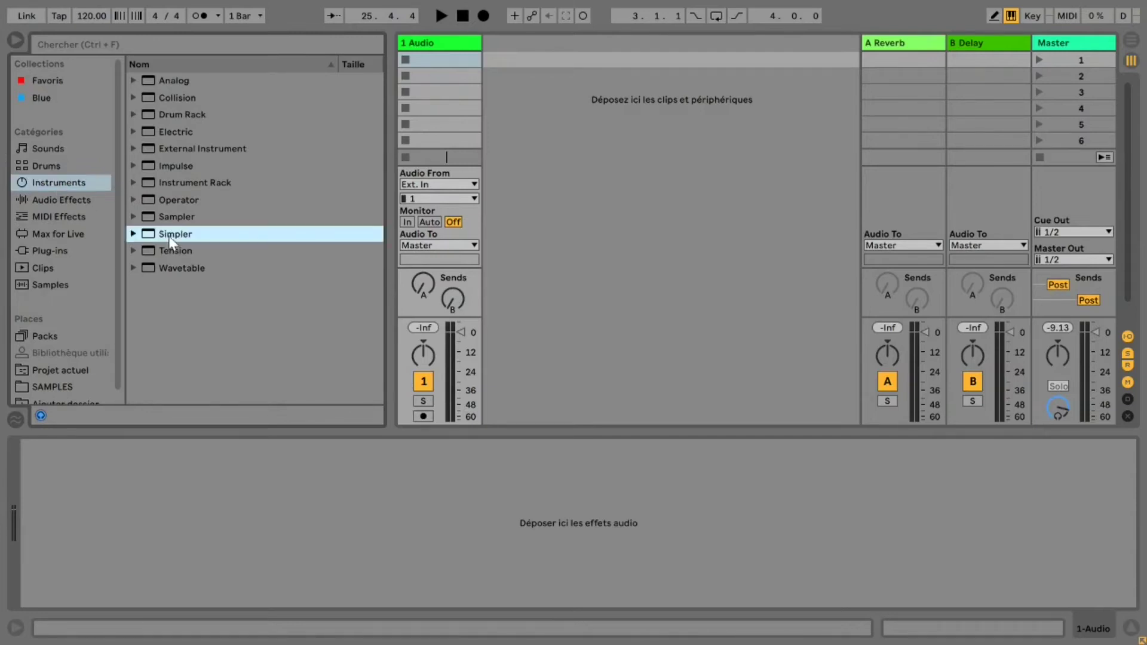
drag(163, 248, 536, 59)
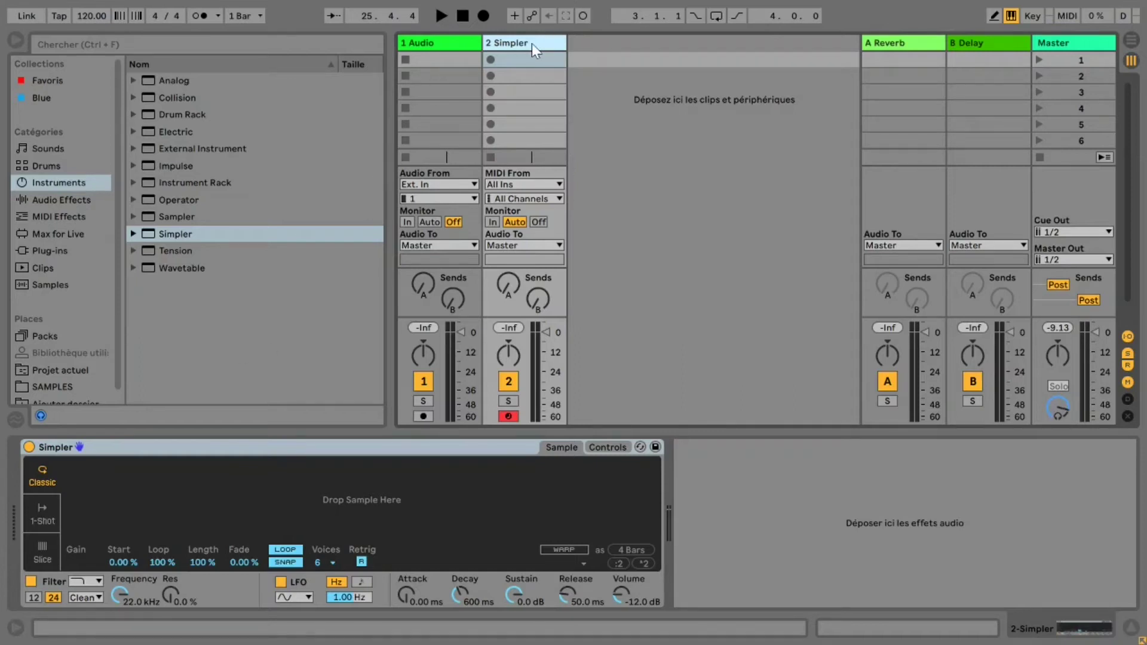
key(Delete)
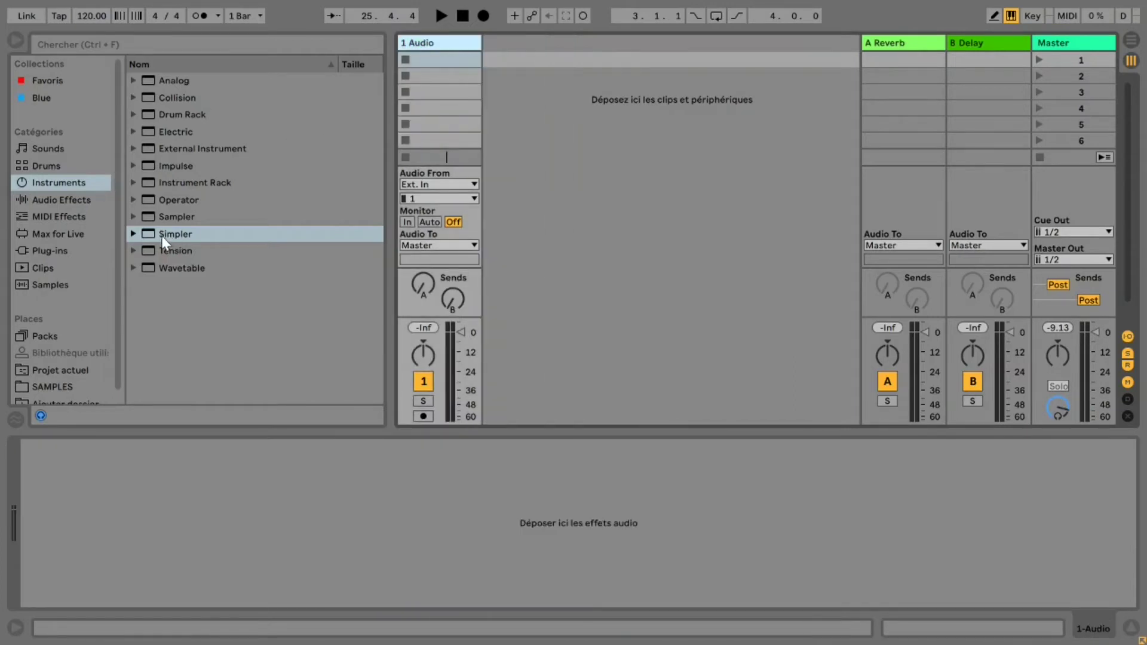
click(178, 234)
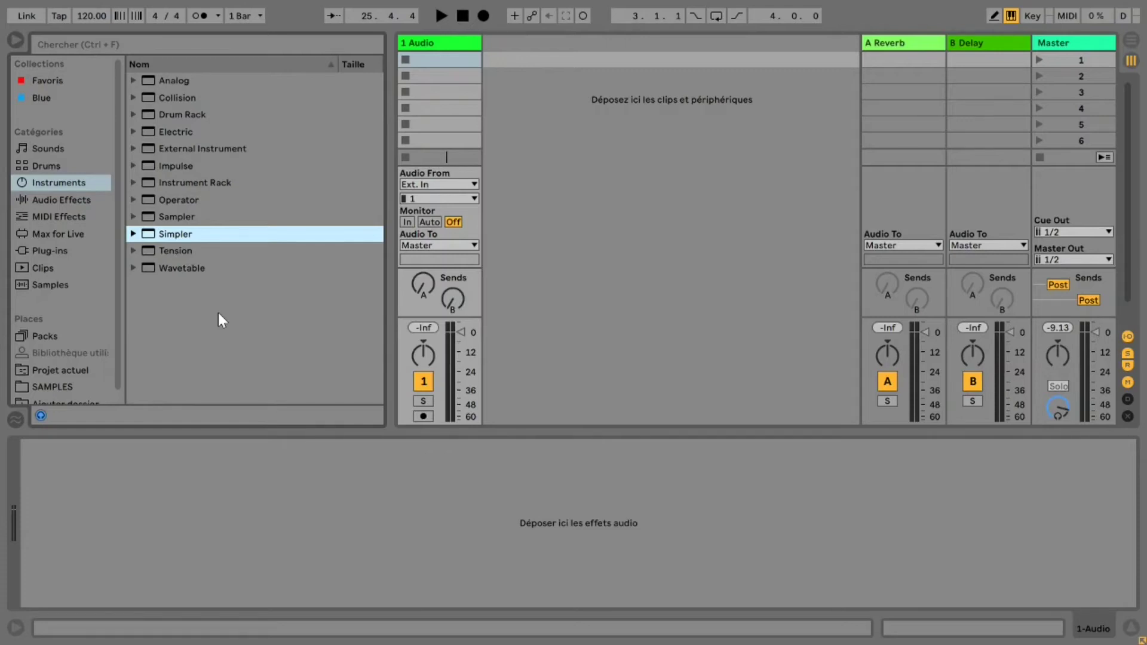
Load the FabFilter Pro-Q 2 plug-in onto a new audio track
click(53, 251)
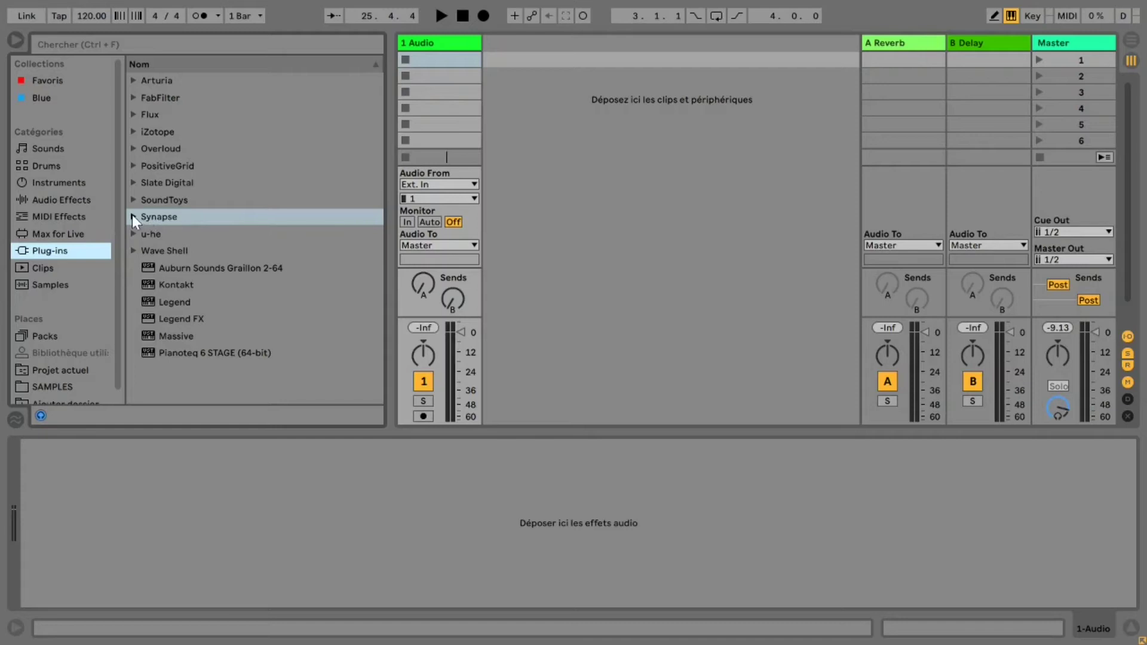
click(134, 97)
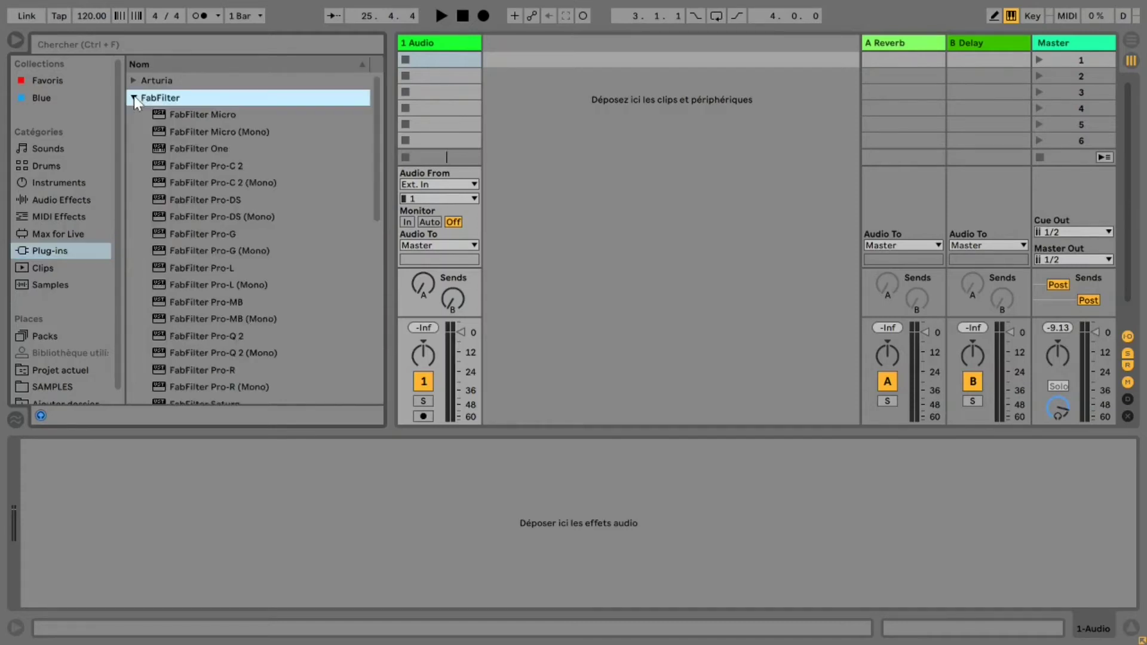
click(133, 98)
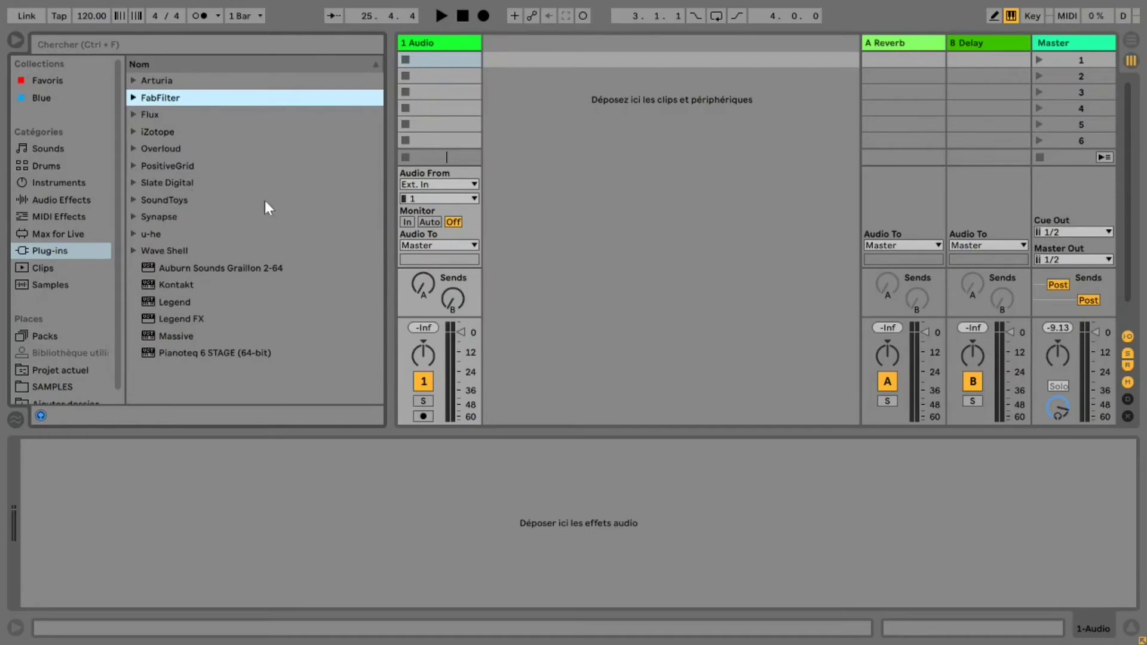
click(134, 99)
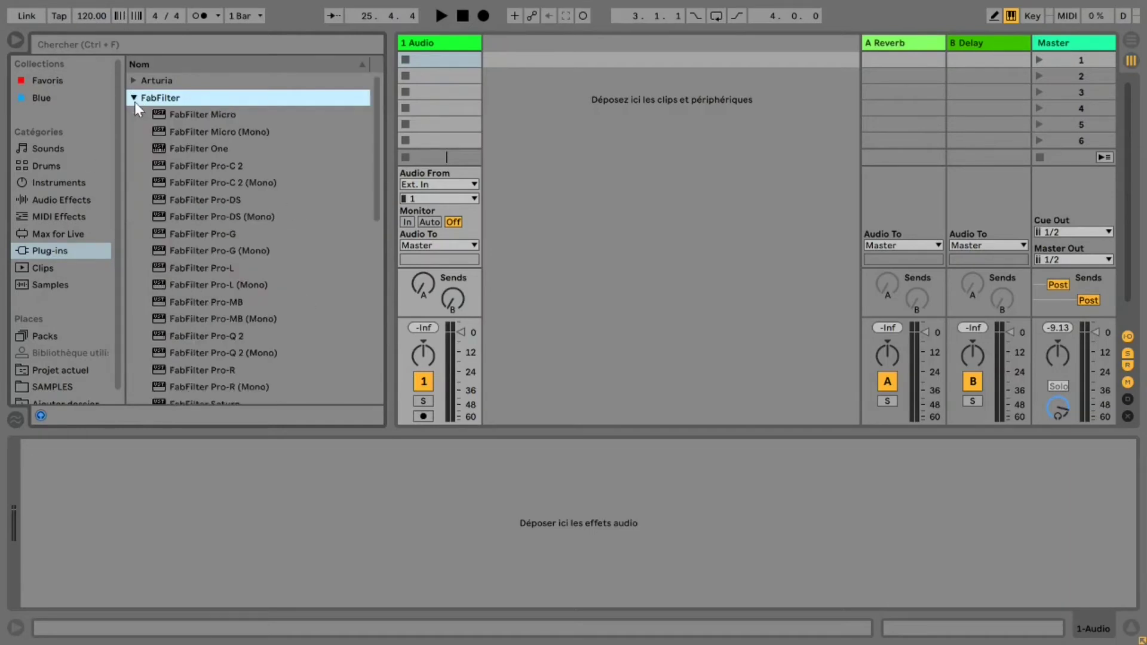
scroll(239, 239, down, 3)
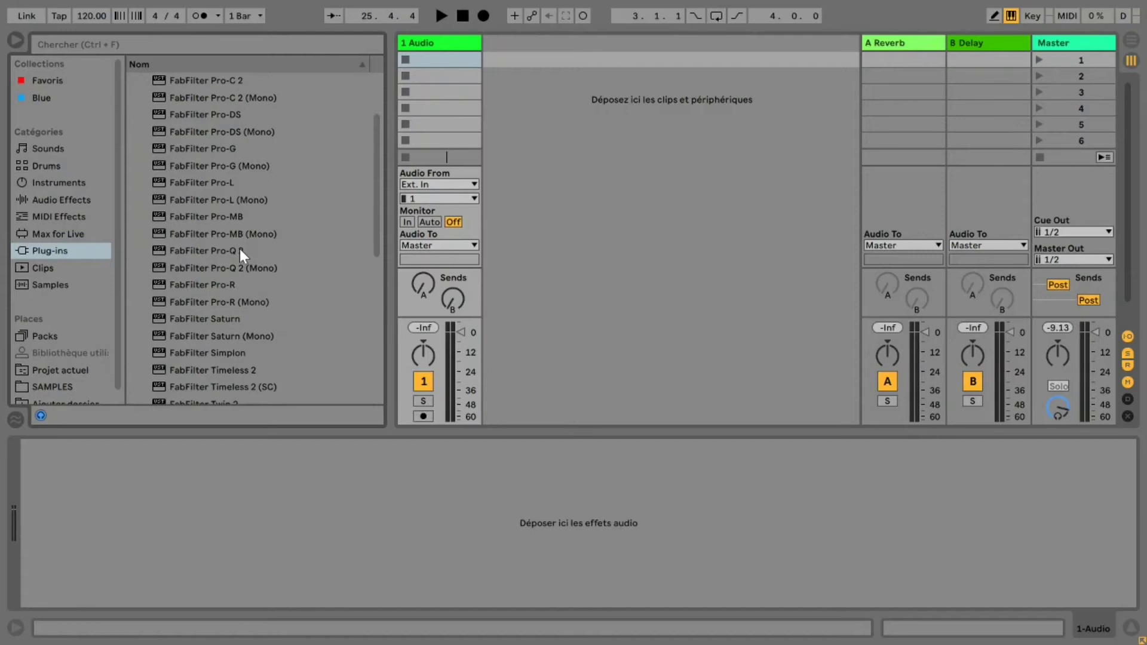
click(232, 250)
drag(230, 252, 548, 65)
Add a bell boost of about 6.8 dB near 124 Hz and a cut of about 8.9 dB near 2059 Hz in Pro-Q 2
drag(407, 246, 313, 173)
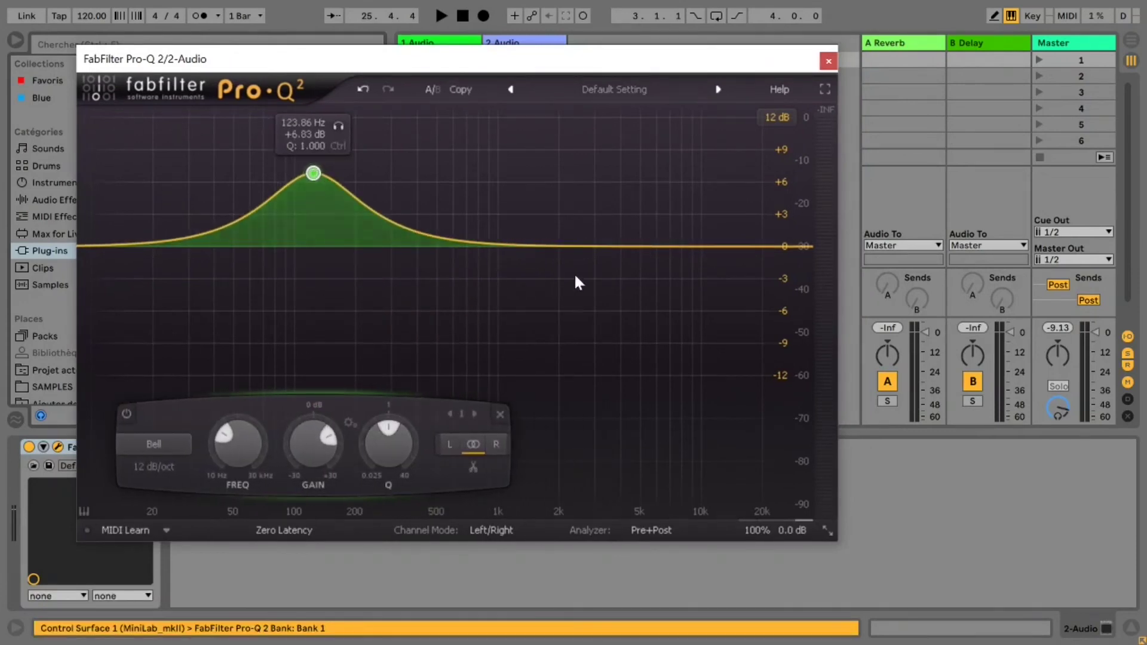
drag(575, 248, 561, 345)
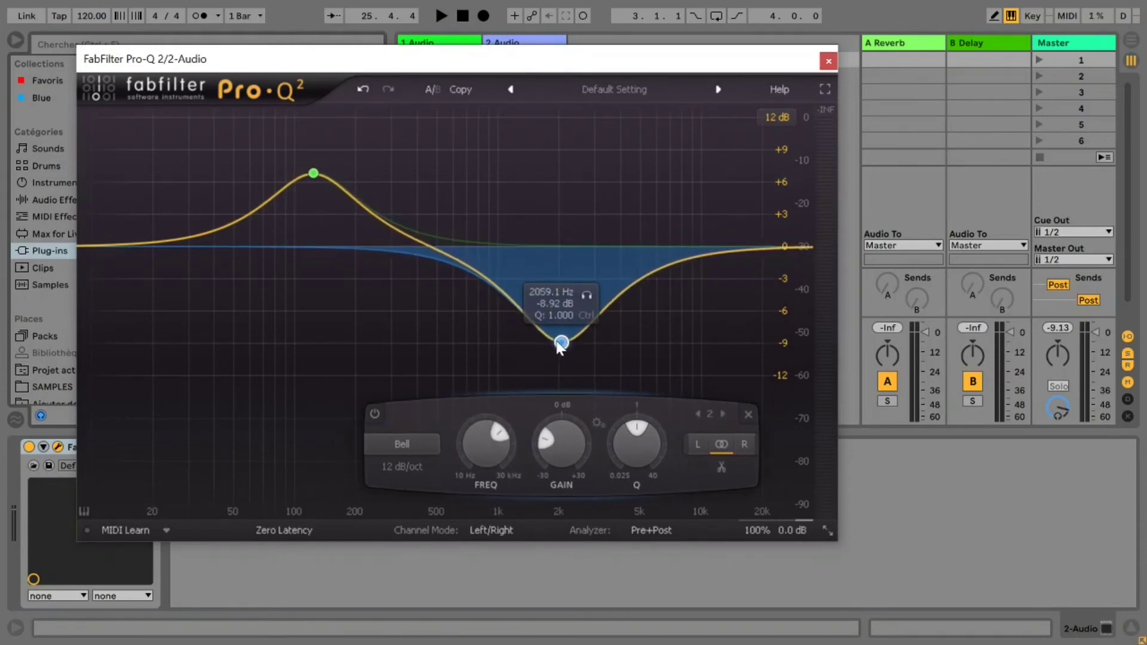
click(828, 61)
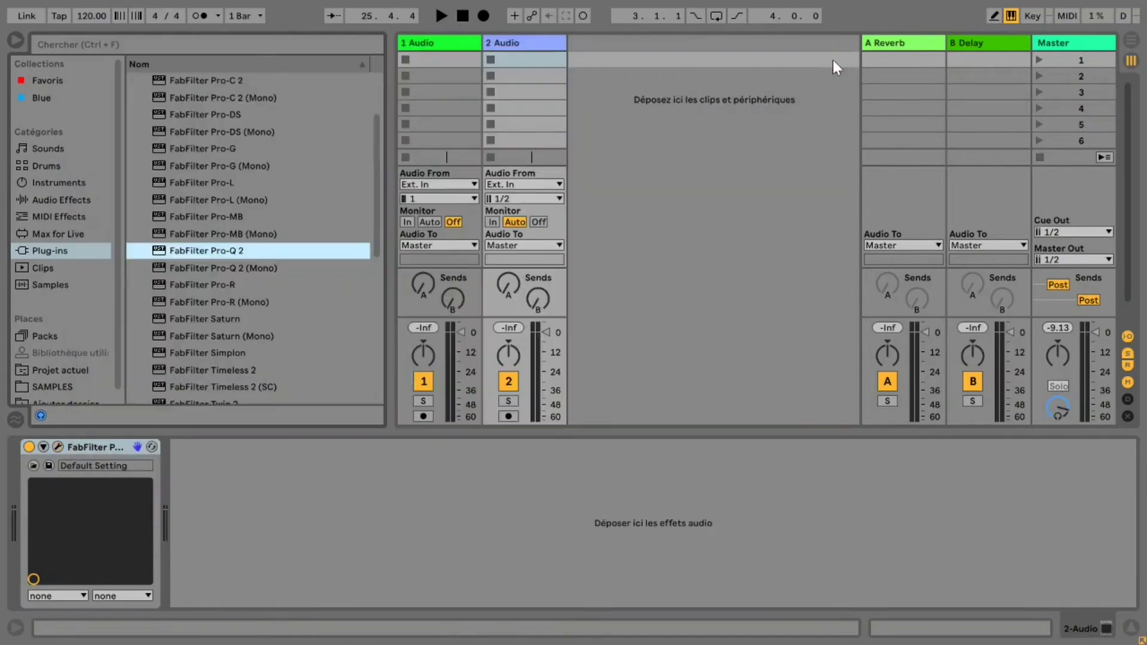
Collapse the FabFilter folder and load Synapse's DUNE 3 plug-in onto a new MIDI track
scroll(202, 195, up, 2)
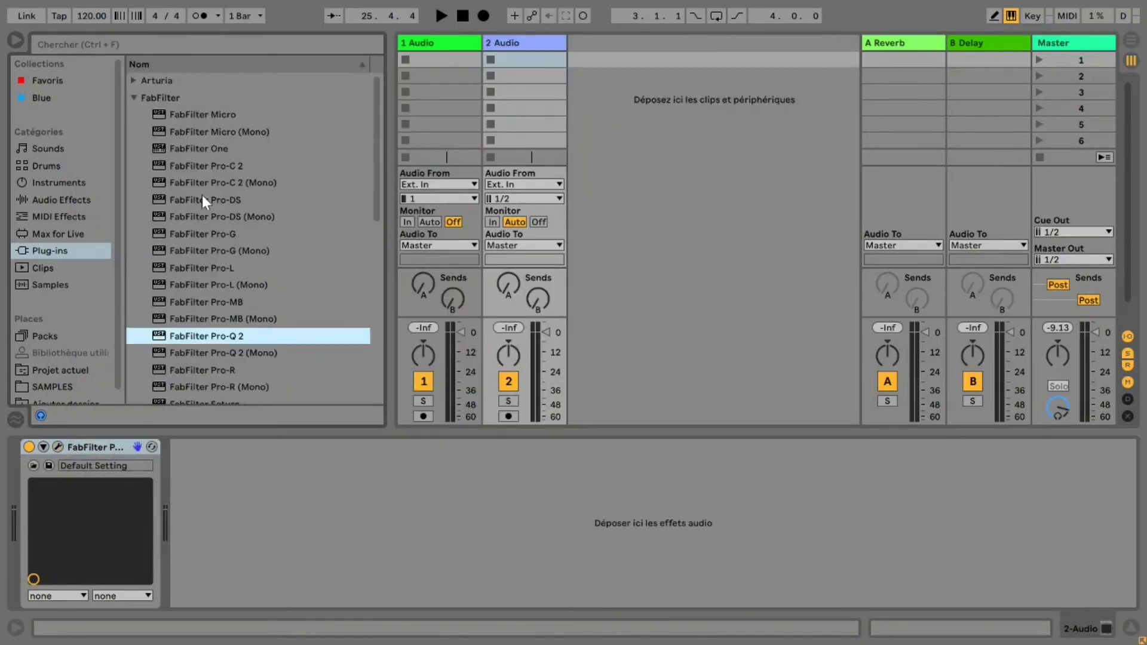
click(134, 97)
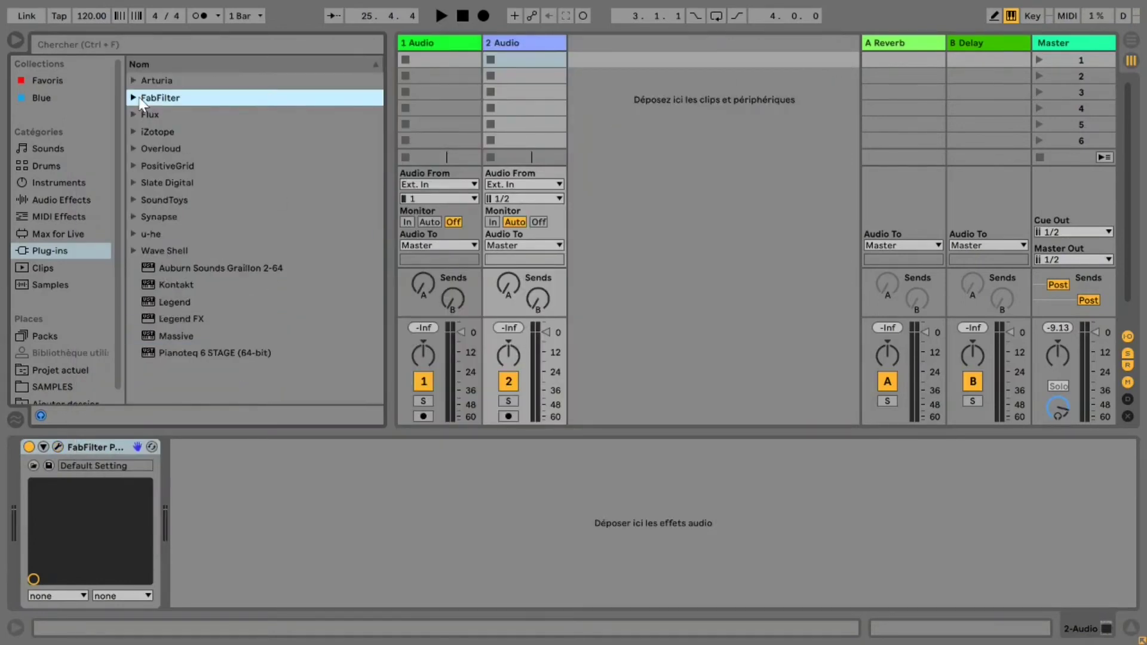
click(134, 216)
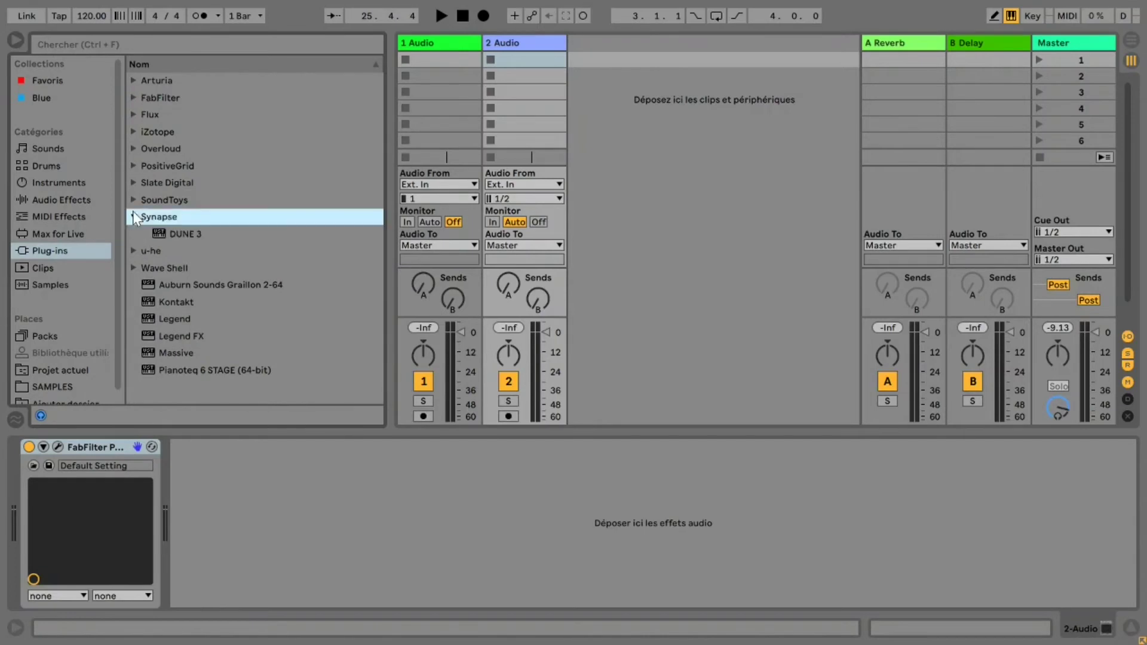
click(189, 231)
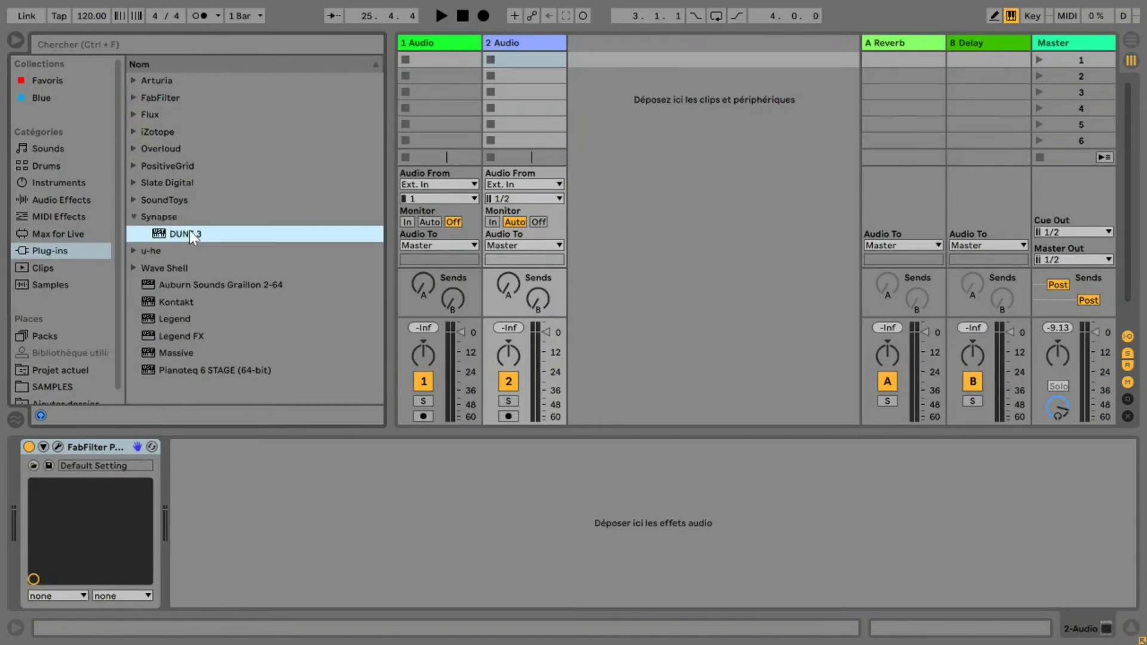
drag(188, 231, 671, 41)
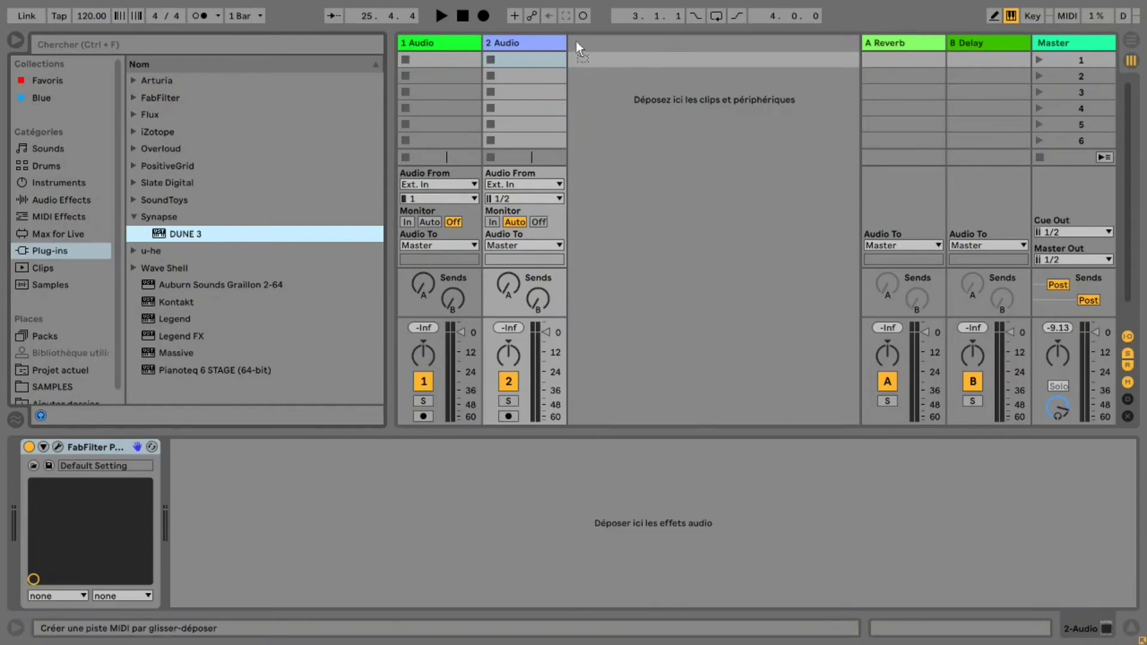
drag(578, 42, 578, 46)
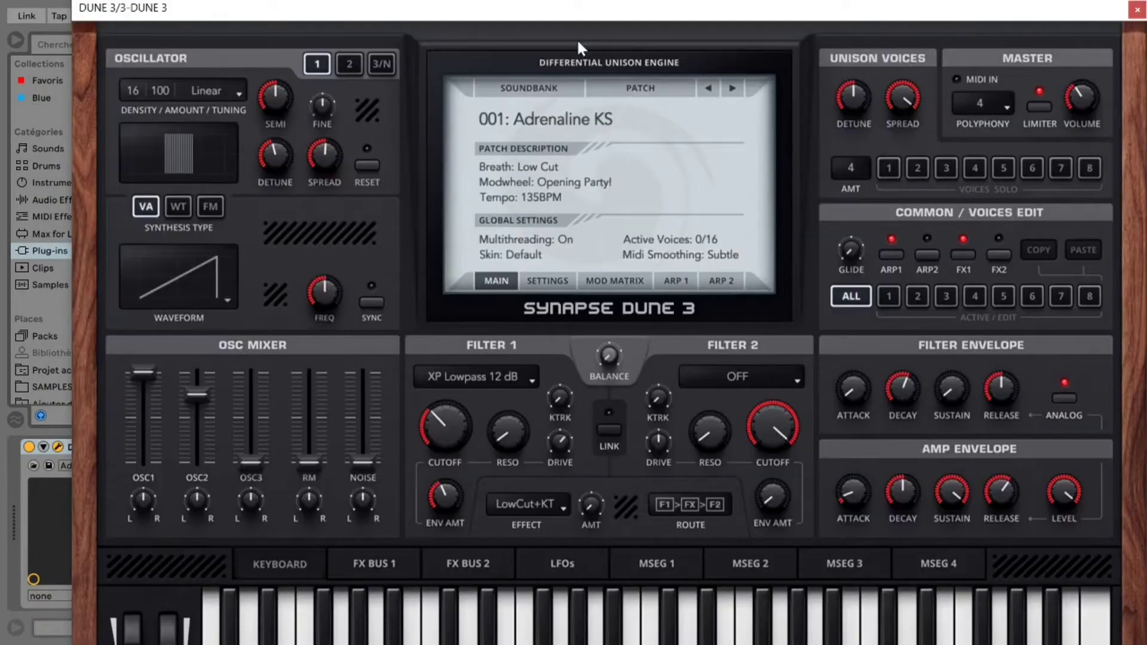
Reposition the DUNE 3 window and load the Arp soundbank from DUNE 2 Factory
drag(1066, 16, 1035, 29)
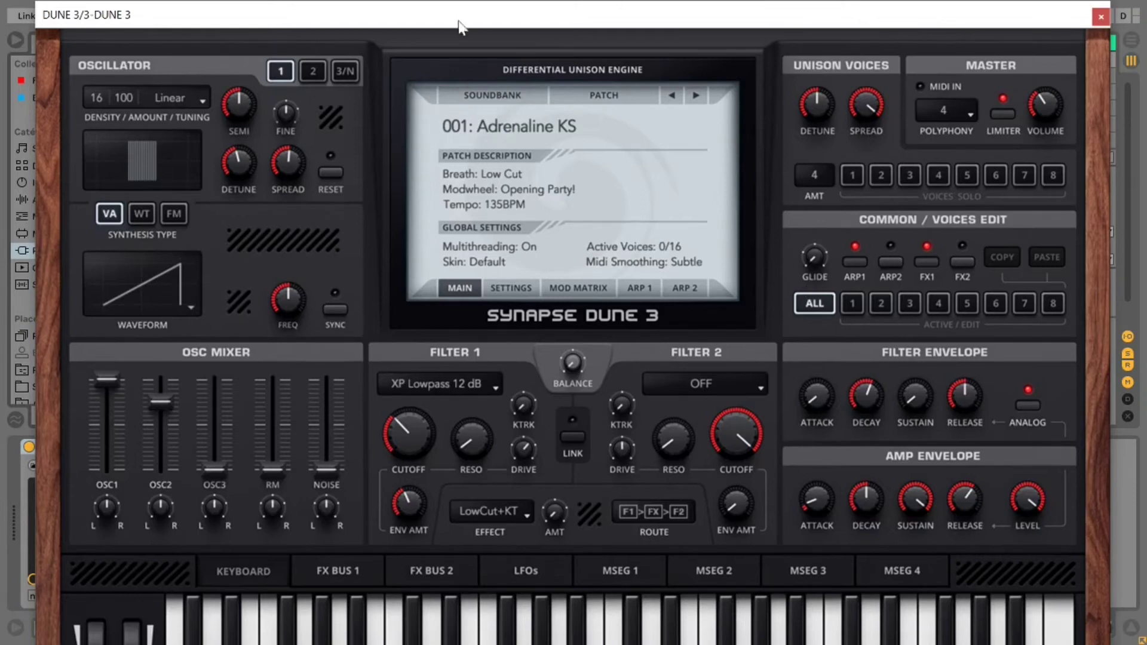
click(488, 93)
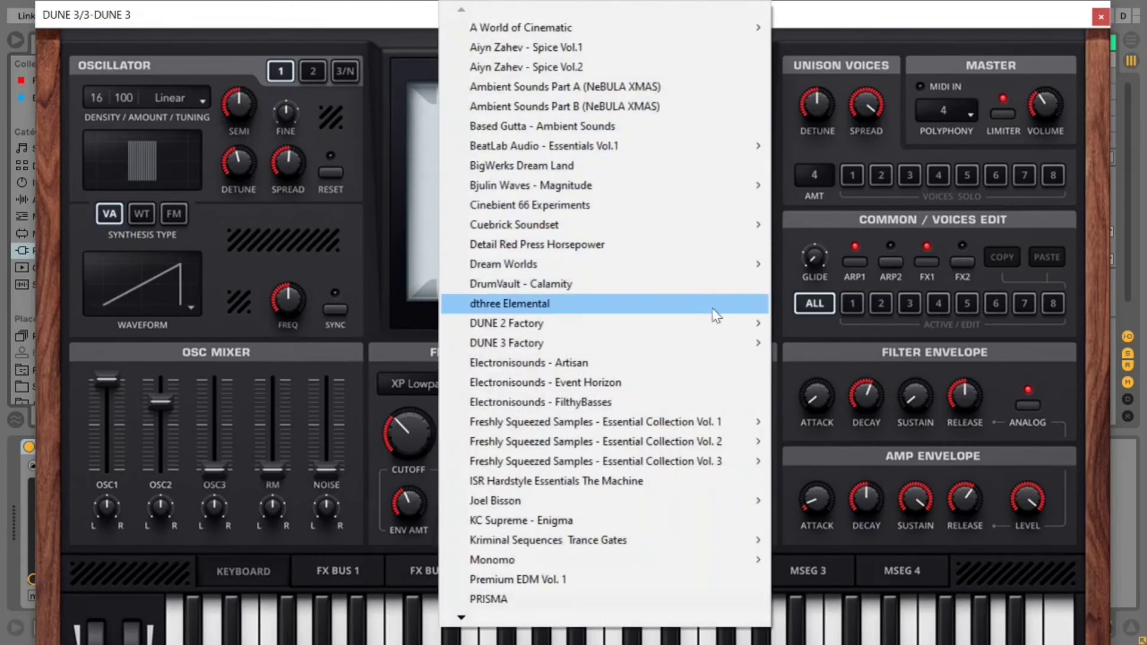
mouse_move(745, 331)
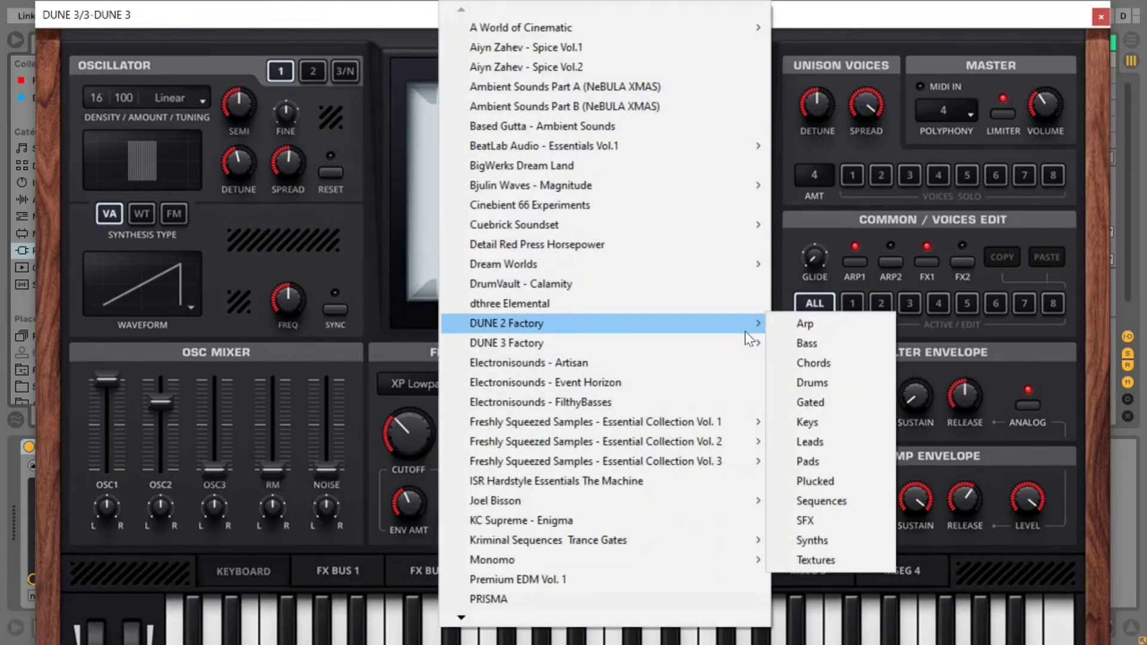
click(810, 323)
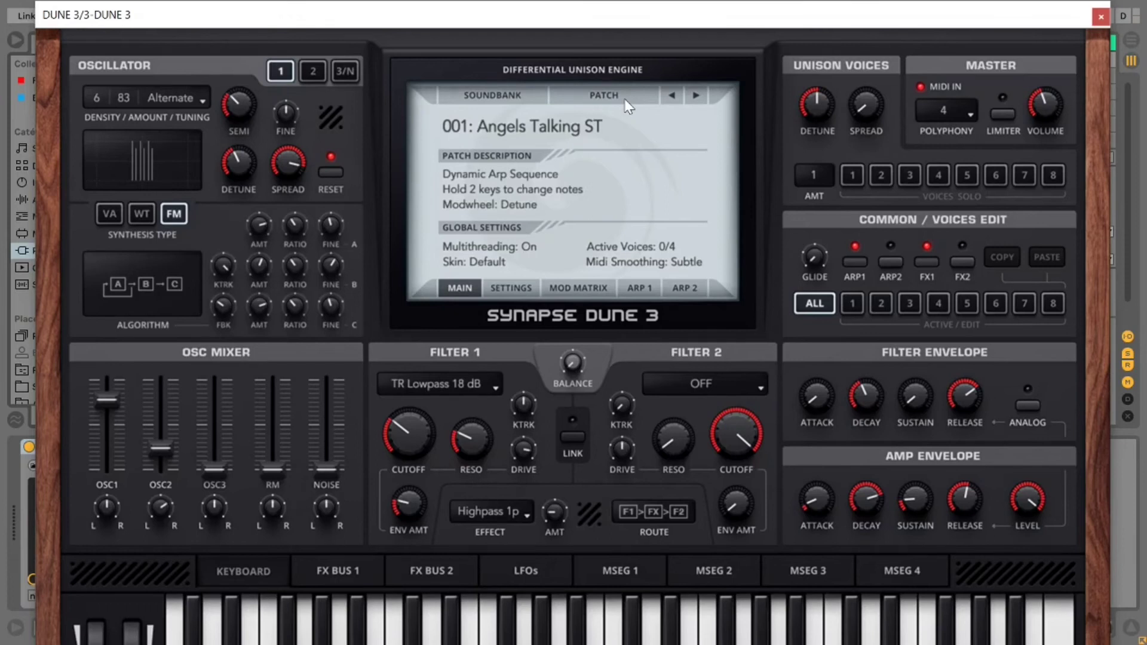
Load the Bass soundbank from DUNE 3 Factory in DUNE 3
click(590, 92)
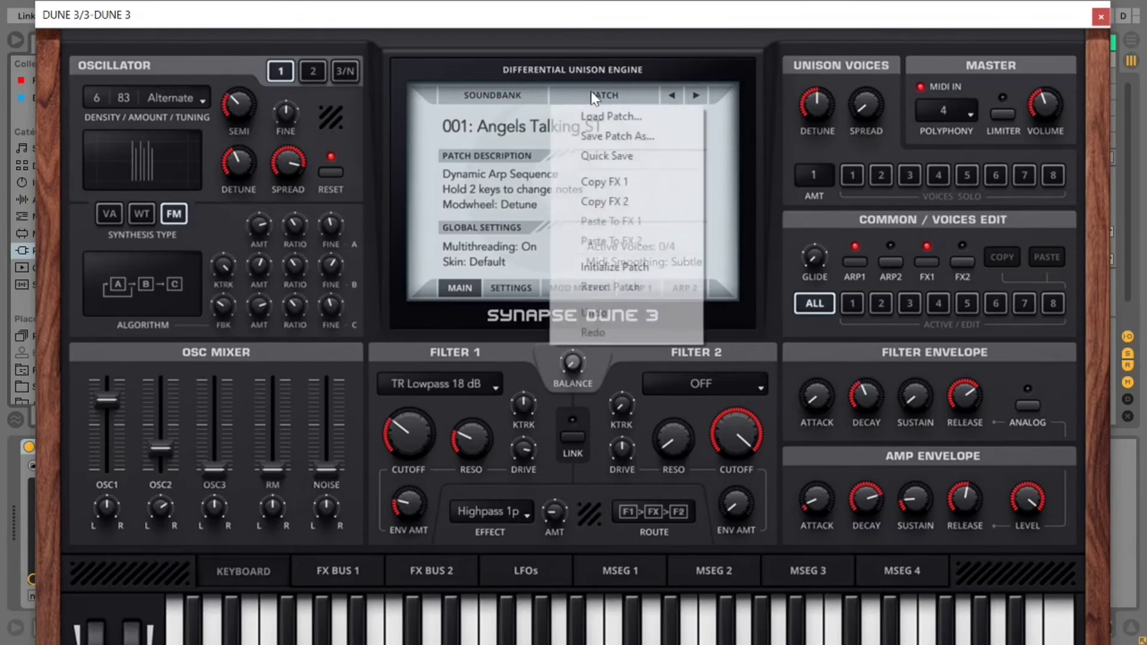
click(502, 94)
mouse_move(754, 354)
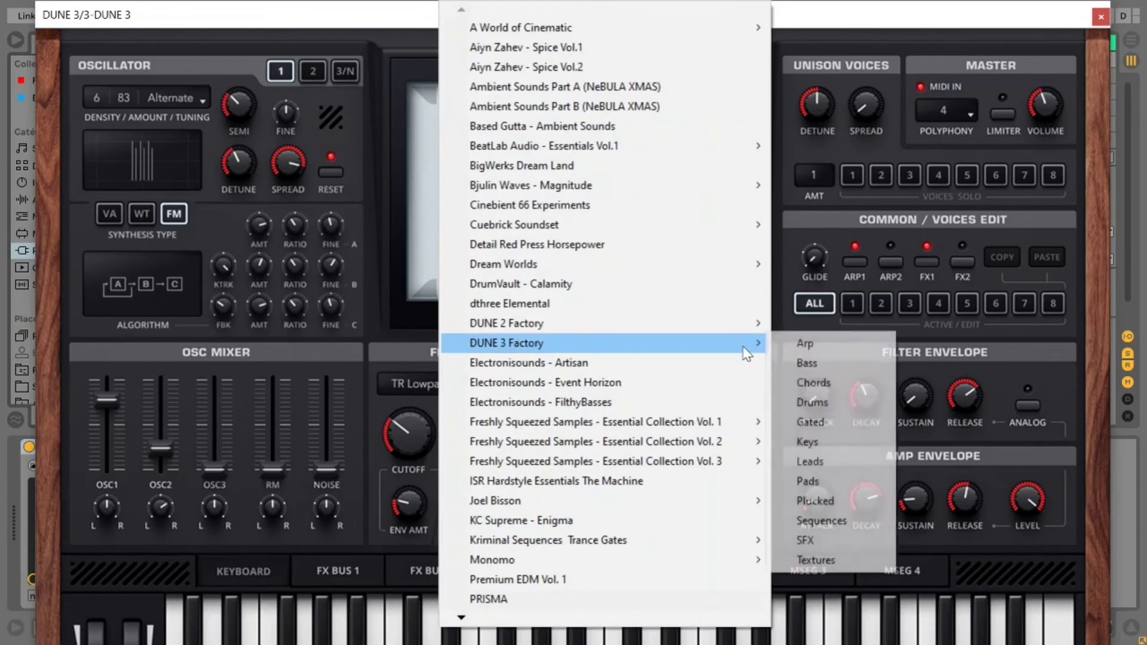
click(809, 367)
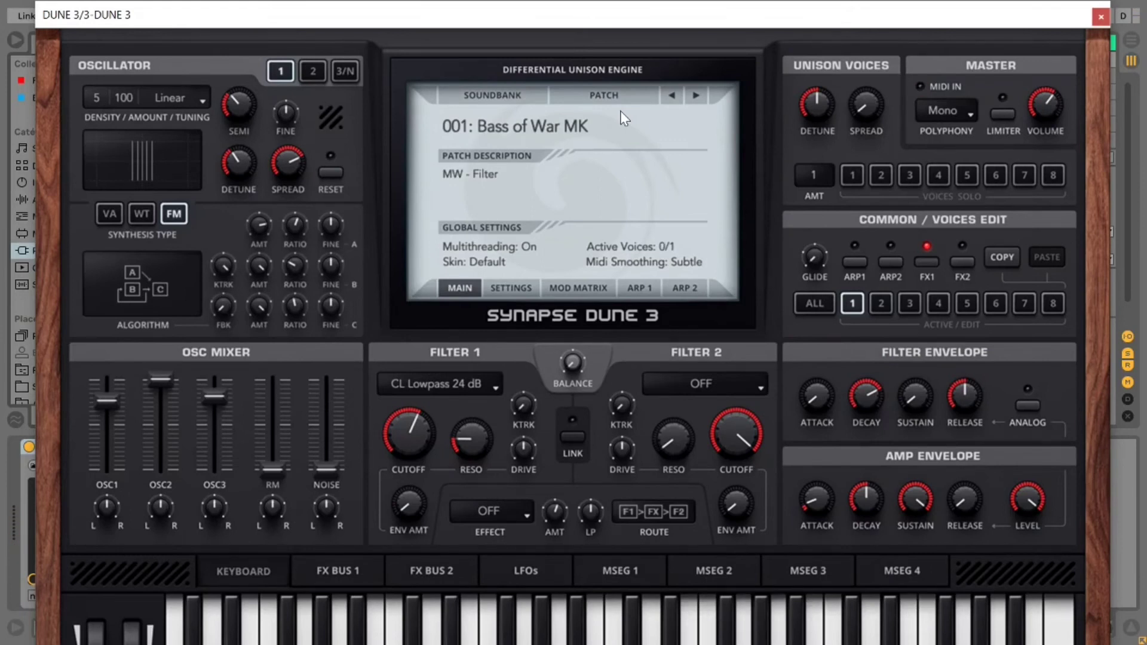
Close the DUNE 3 editor and briefly reopen it from the device on its track, leaving it closed
click(1101, 18)
click(635, 49)
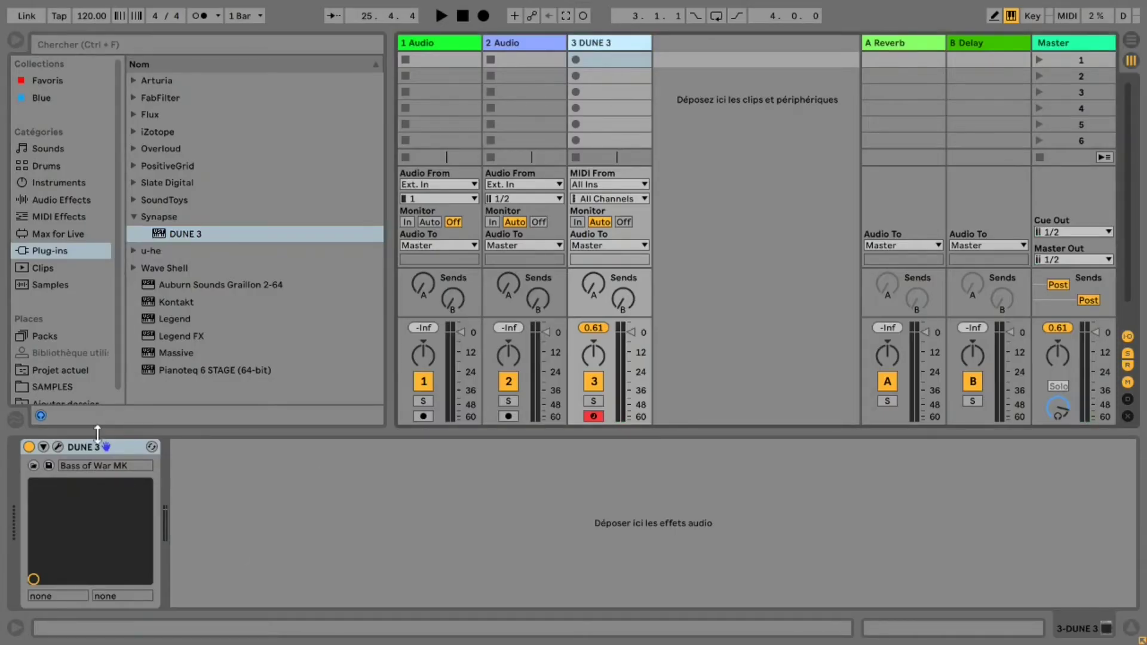
click(57, 447)
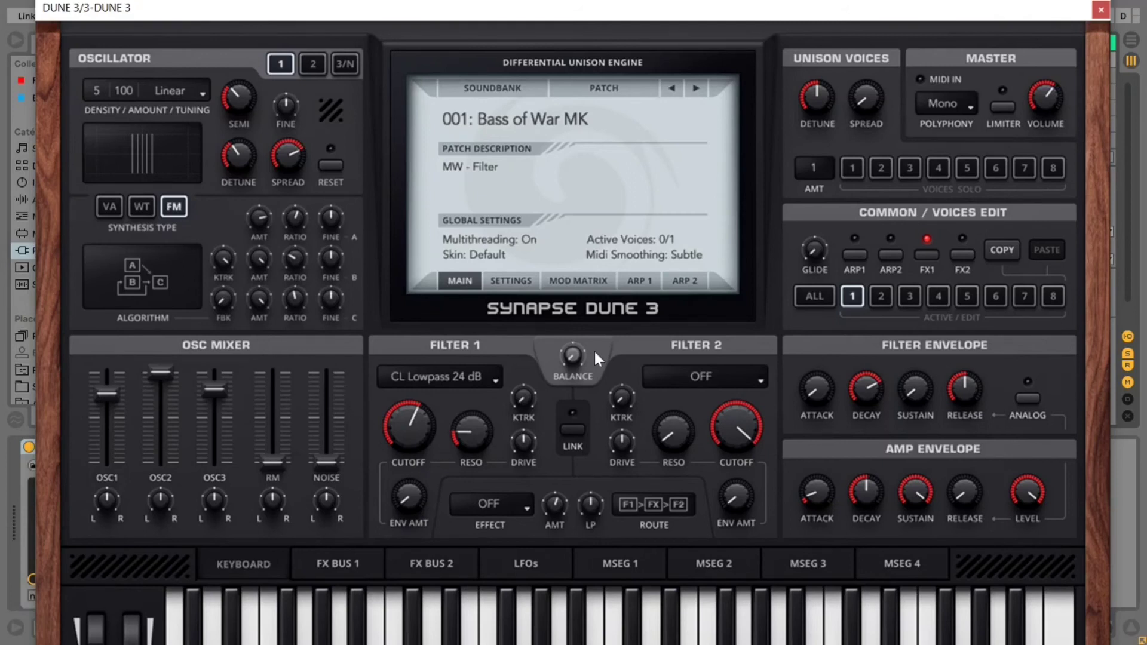
click(1100, 9)
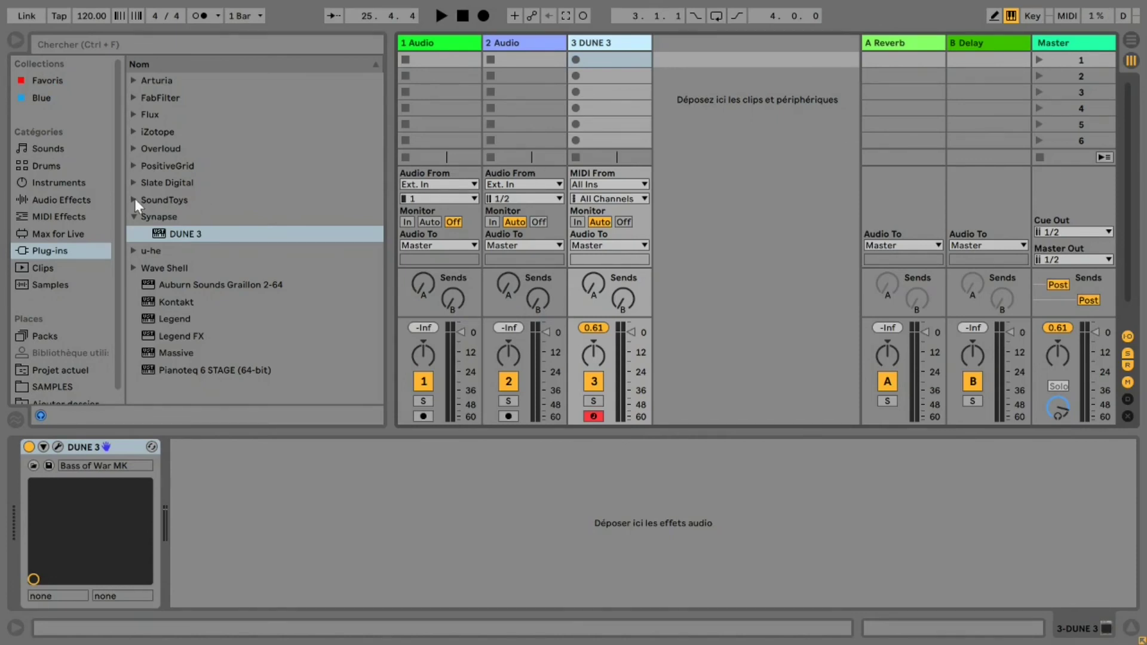
Browse the built-in Audio Effects, Instruments and MIDI Effects categories to compare the devices they list
click(53, 201)
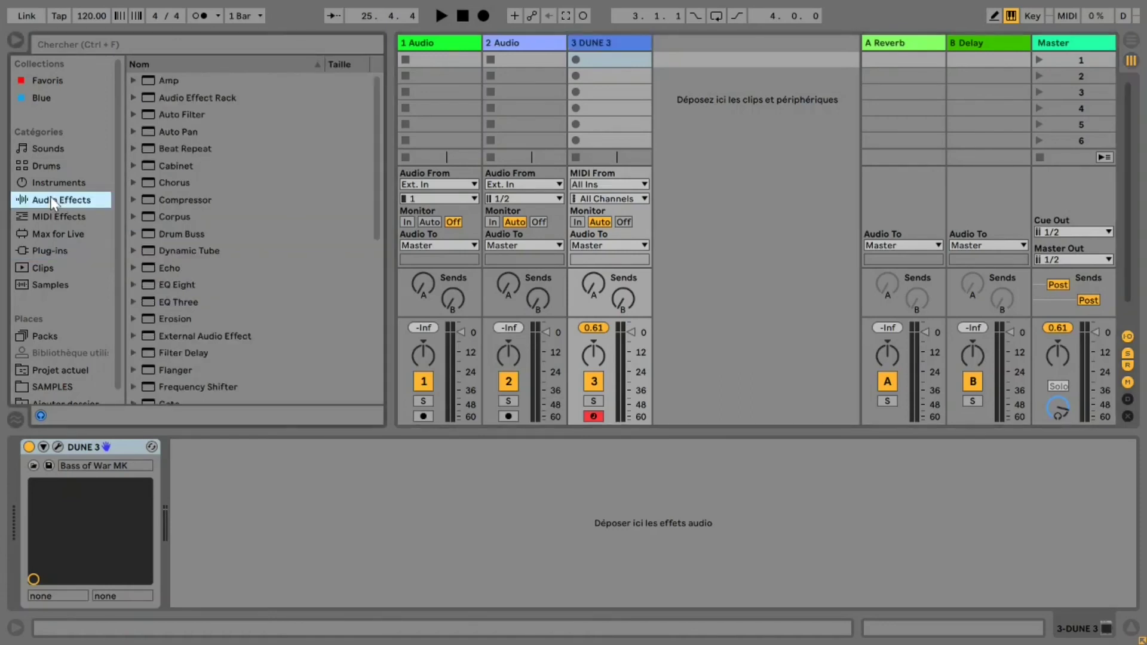
click(47, 211)
click(50, 200)
click(50, 184)
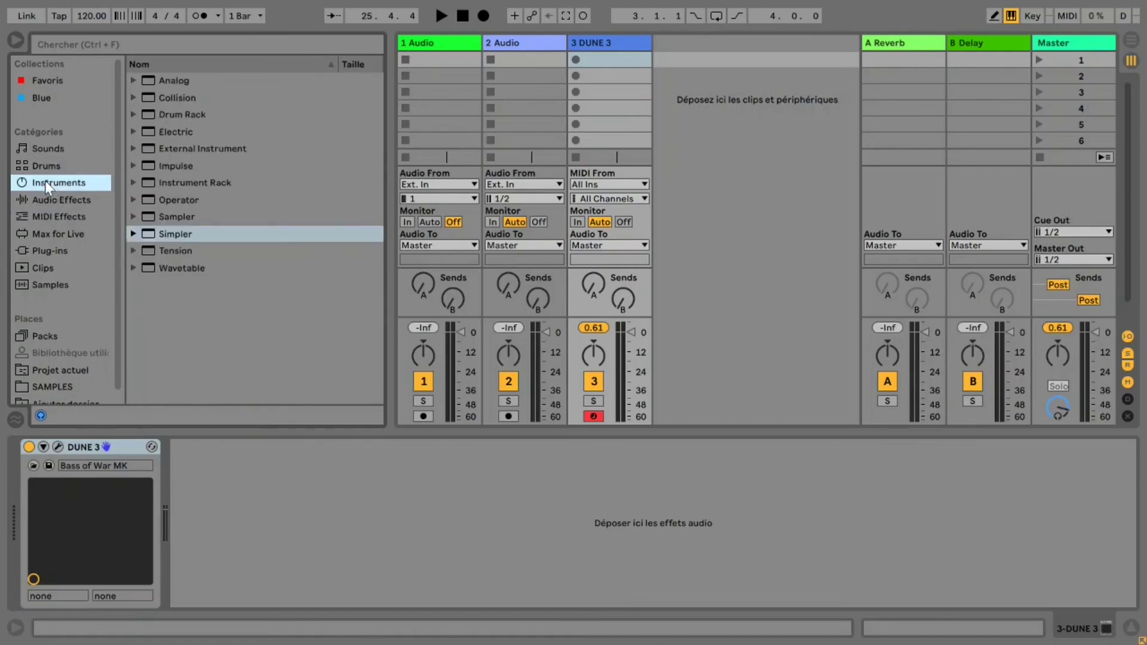
click(54, 203)
click(59, 216)
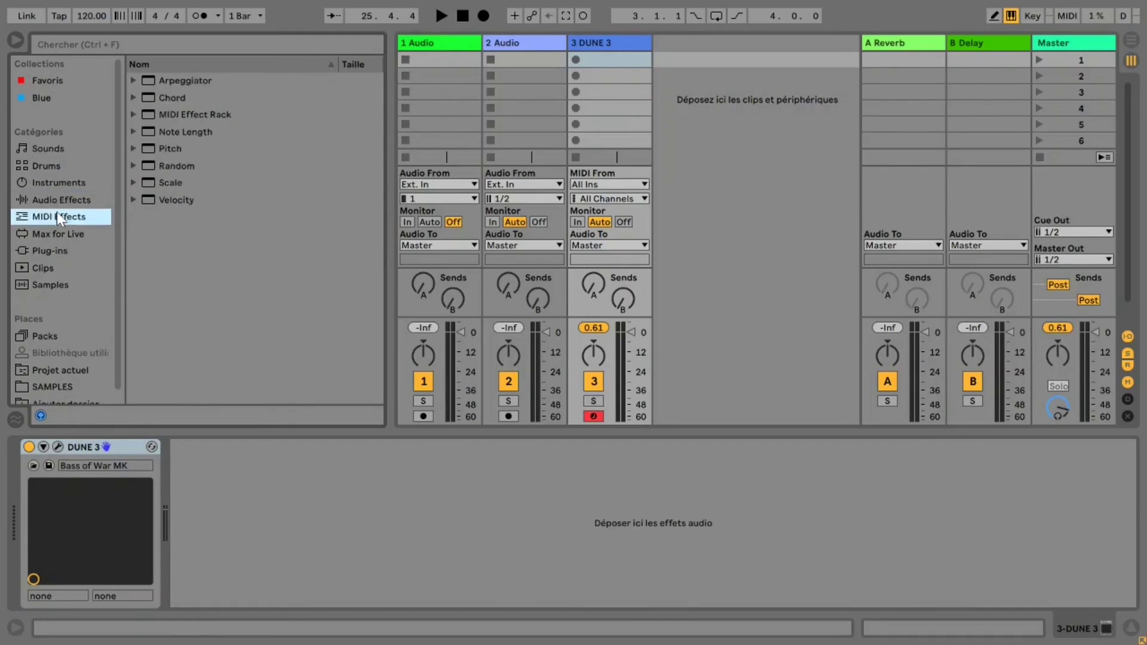
Return to the Plug-ins category, collapse the Synapse folder, and reset the peak level indicator of the DUNE 3 track
click(51, 252)
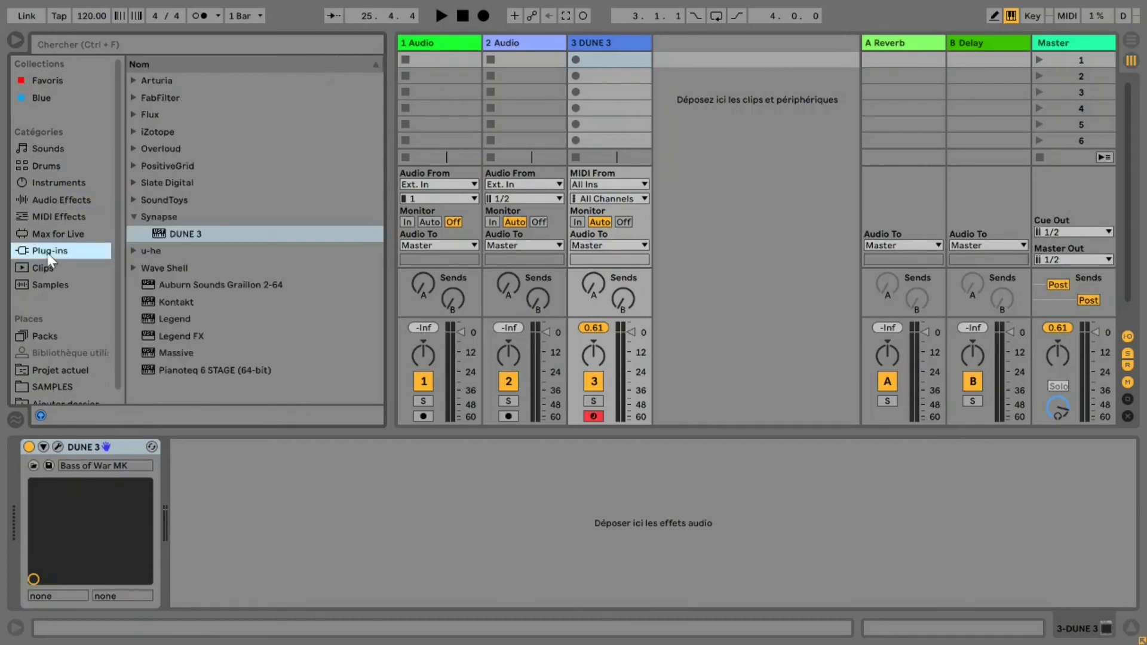
click(136, 215)
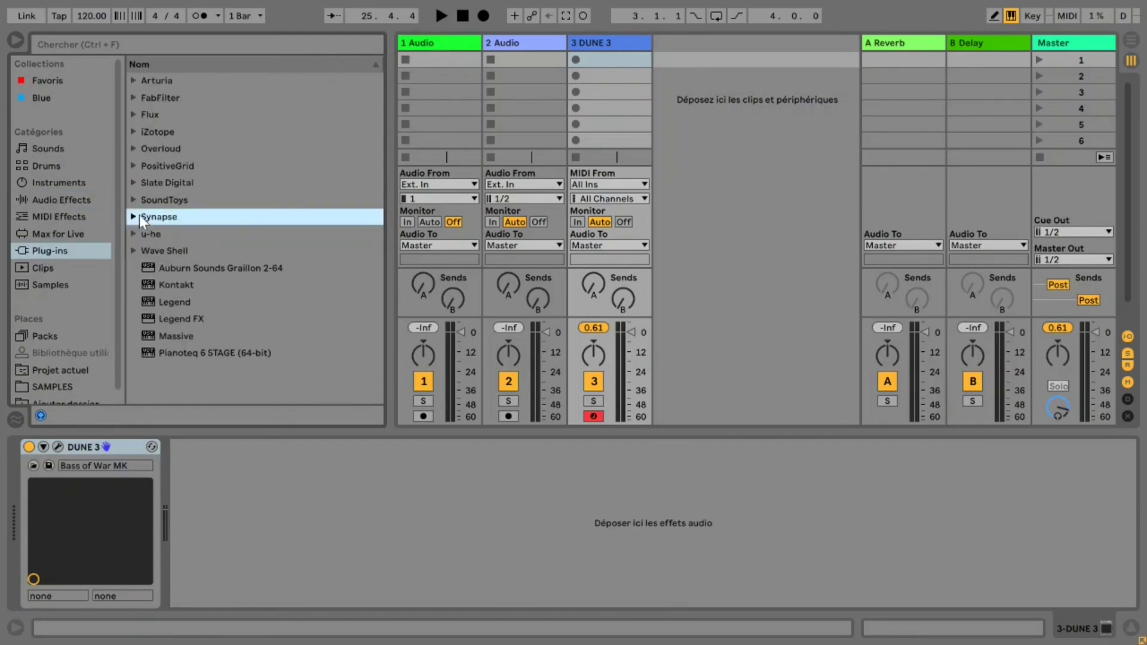
click(49, 250)
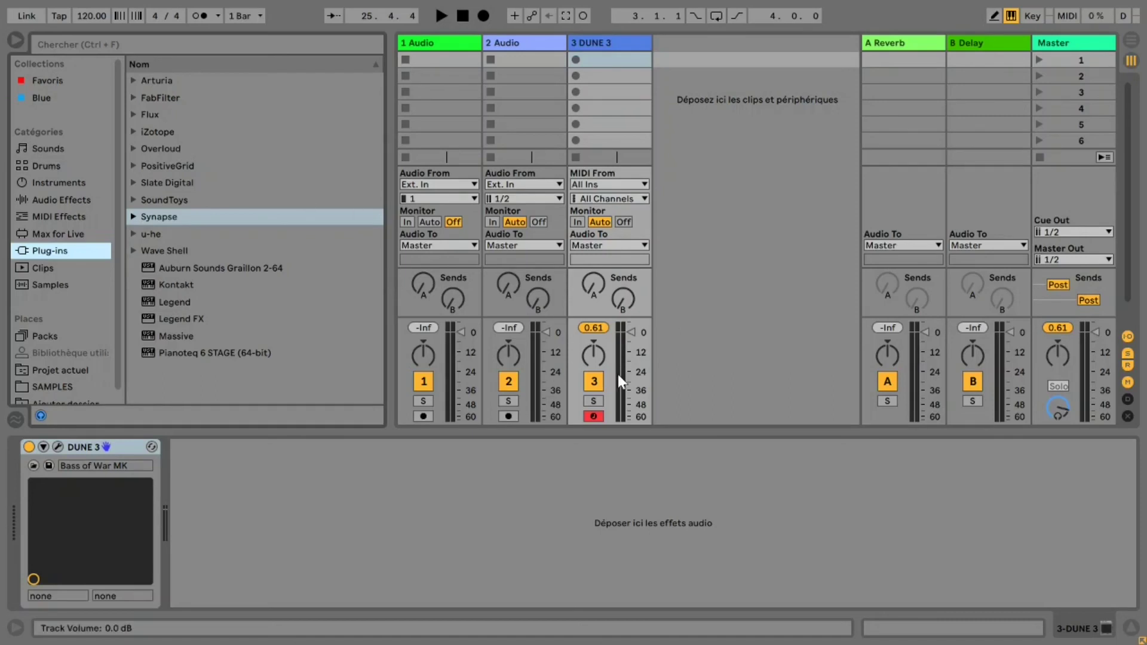
click(590, 330)
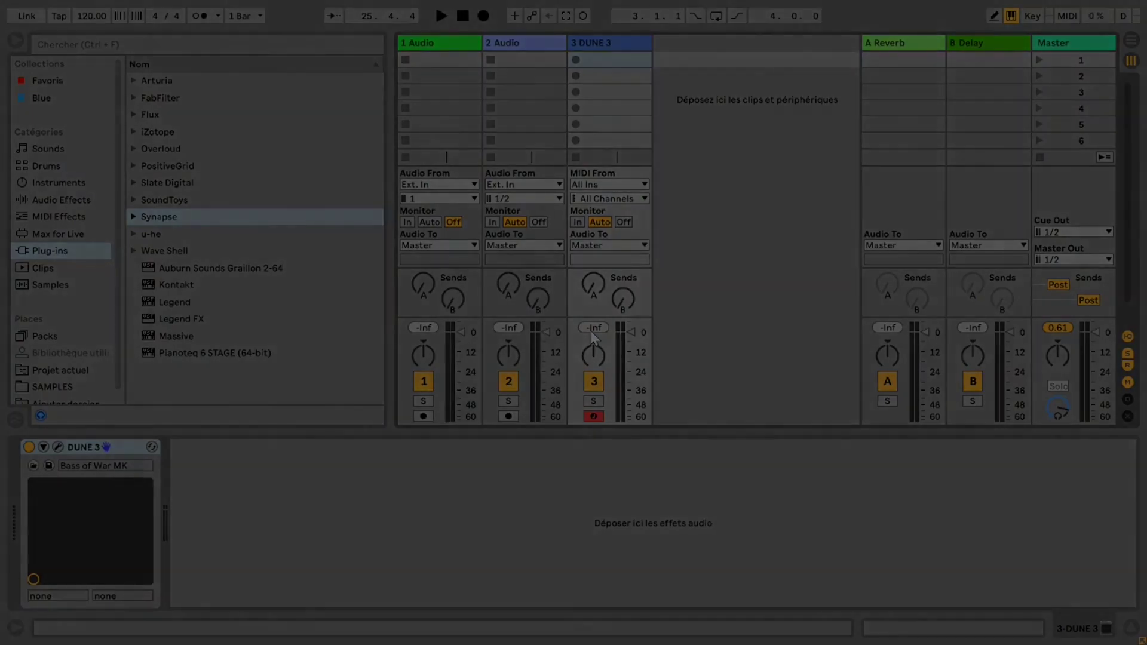